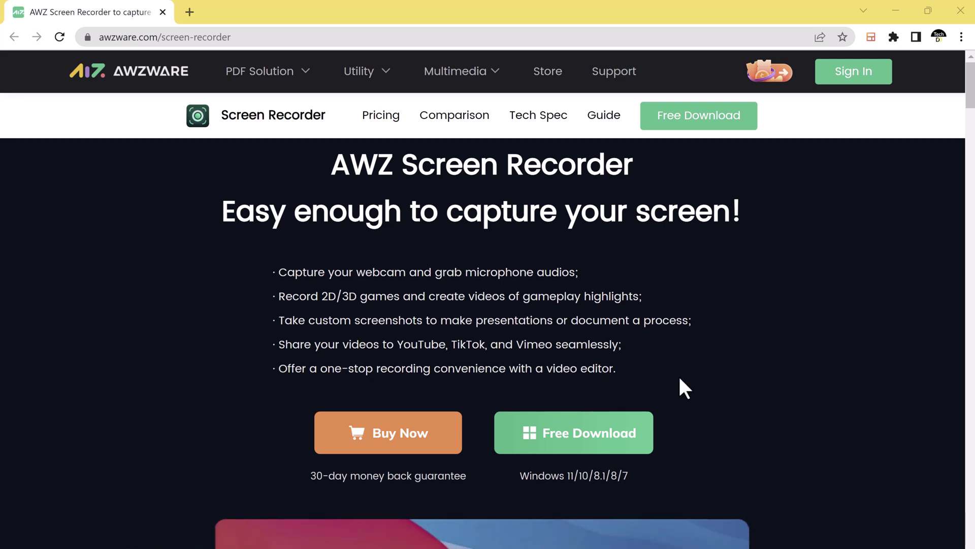
Step: Browse the AWZ Screen Recorder web page and download the installer via Free Download
scroll(680, 379, "down", 1)
scroll(680, 378, "down", 5)
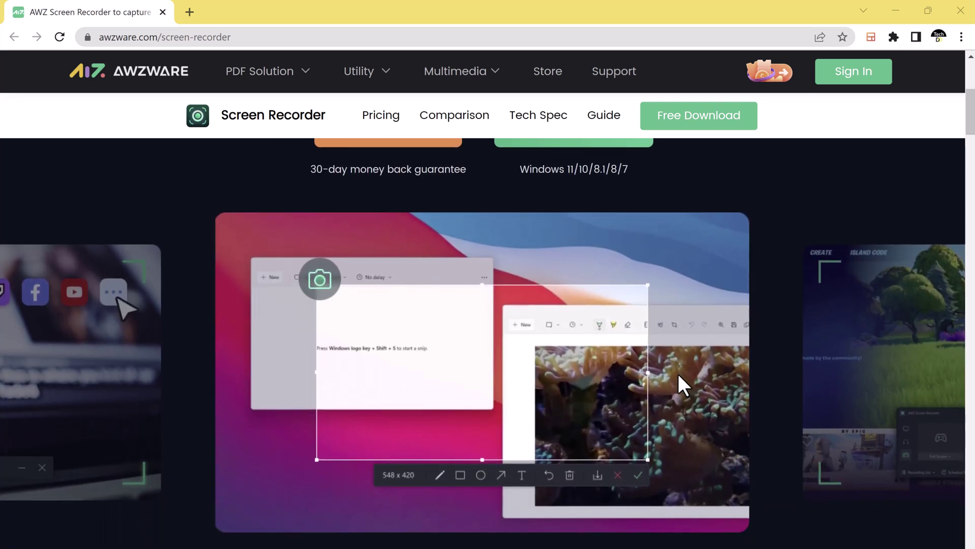
scroll(680, 379, "down", 3)
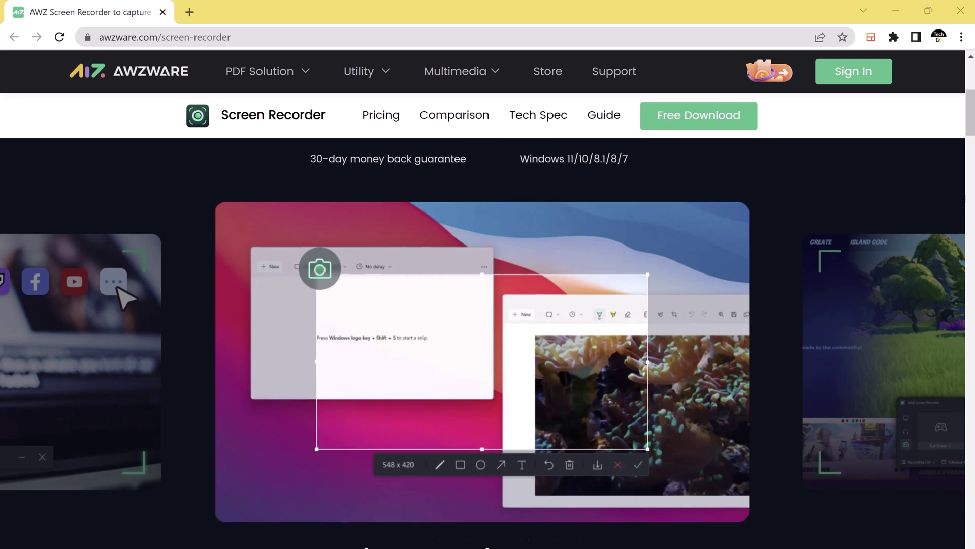
scroll(718, 368, "down", 8)
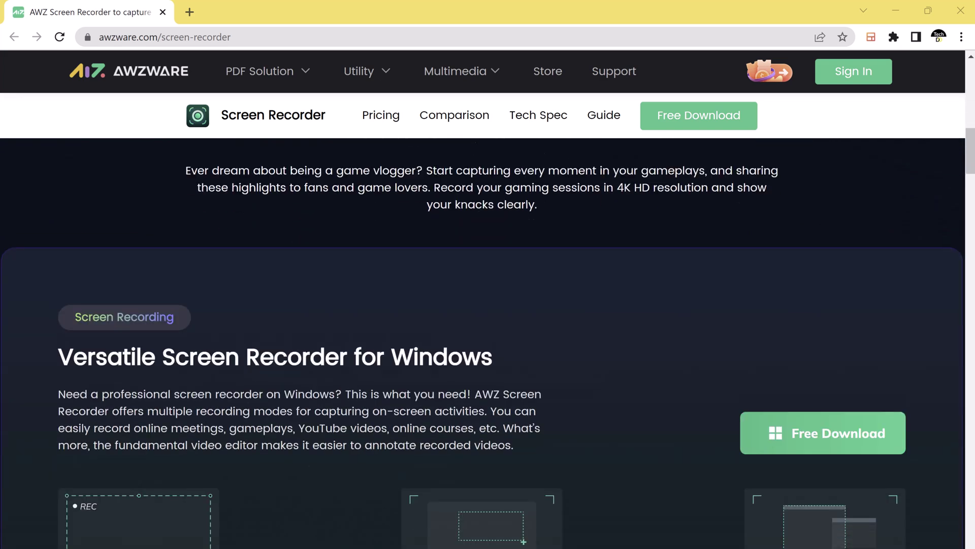
scroll(531, 370, "down", 6)
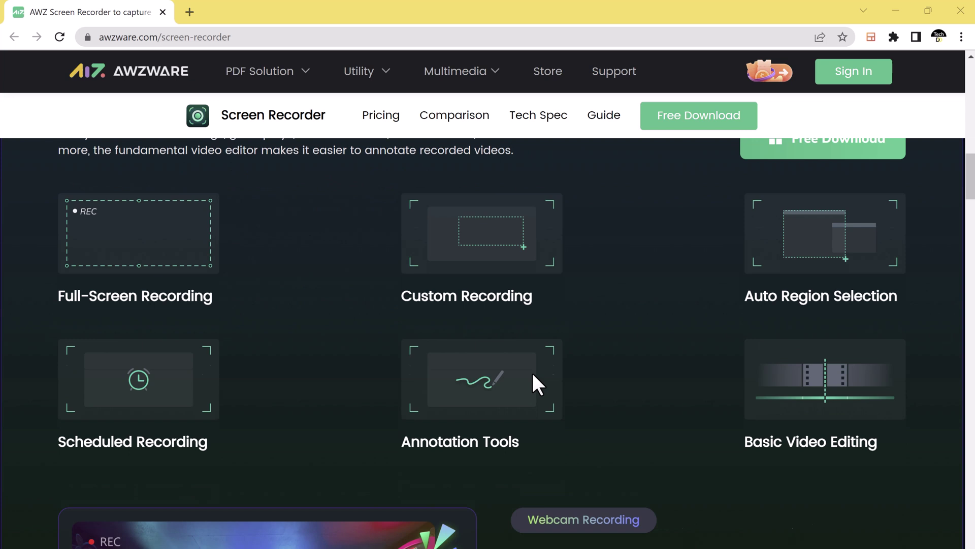
scroll(534, 376, "down", 2)
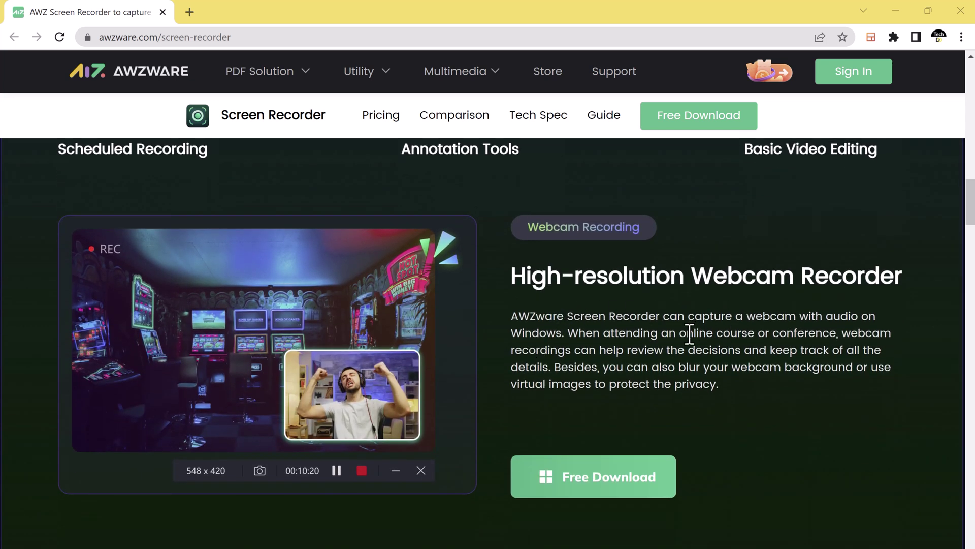
scroll(690, 335, "down", 7)
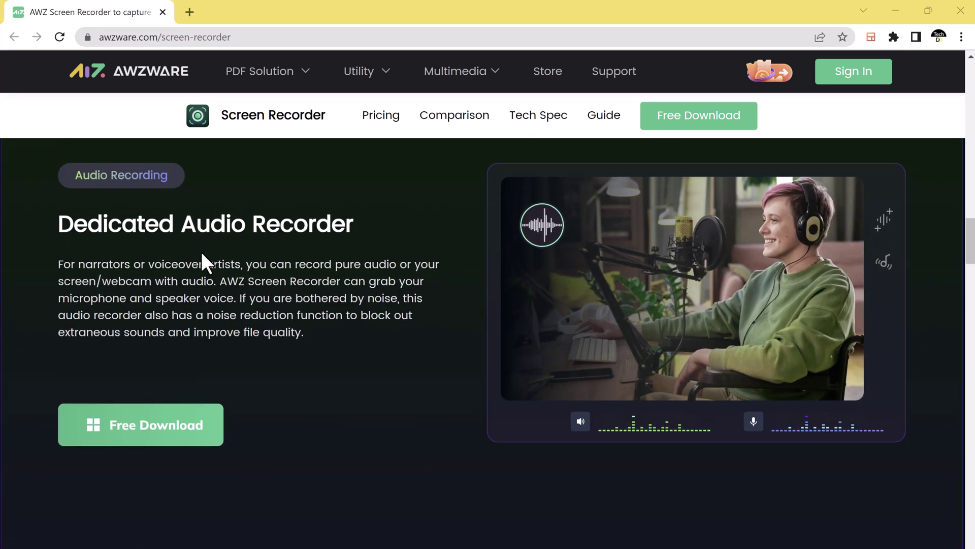
scroll(376, 368, "down", 8)
scroll(377, 367, "up", 5)
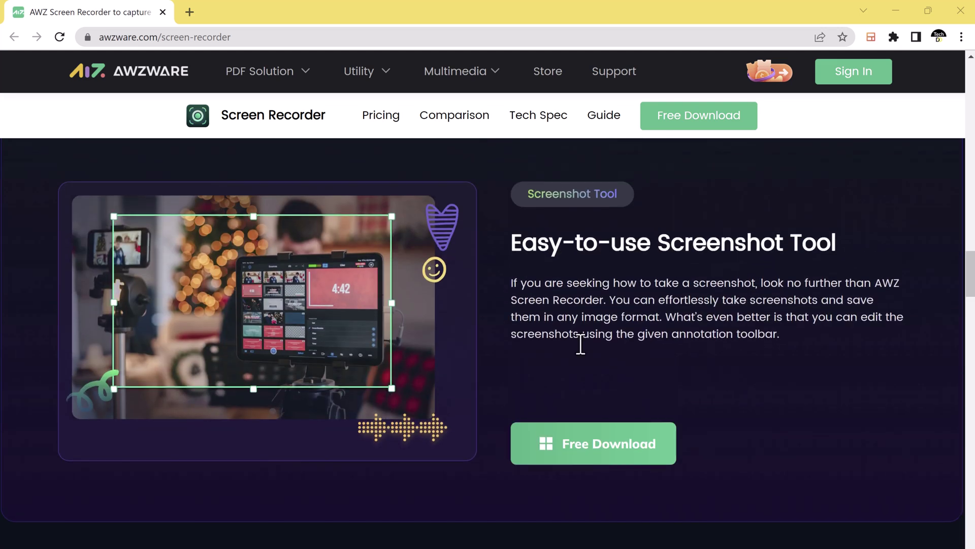
scroll(579, 344, "down", 8)
scroll(581, 344, "down", 10)
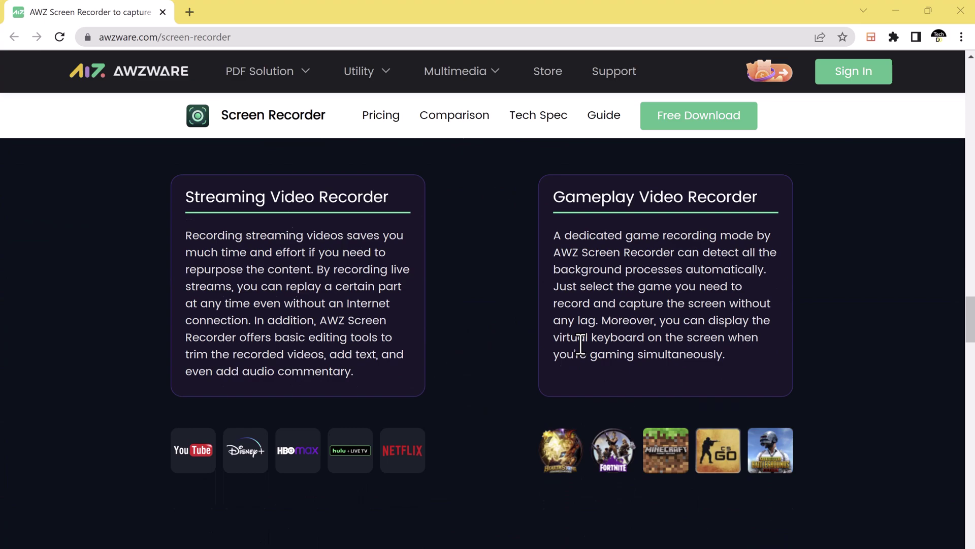
scroll(581, 344, "up", 20)
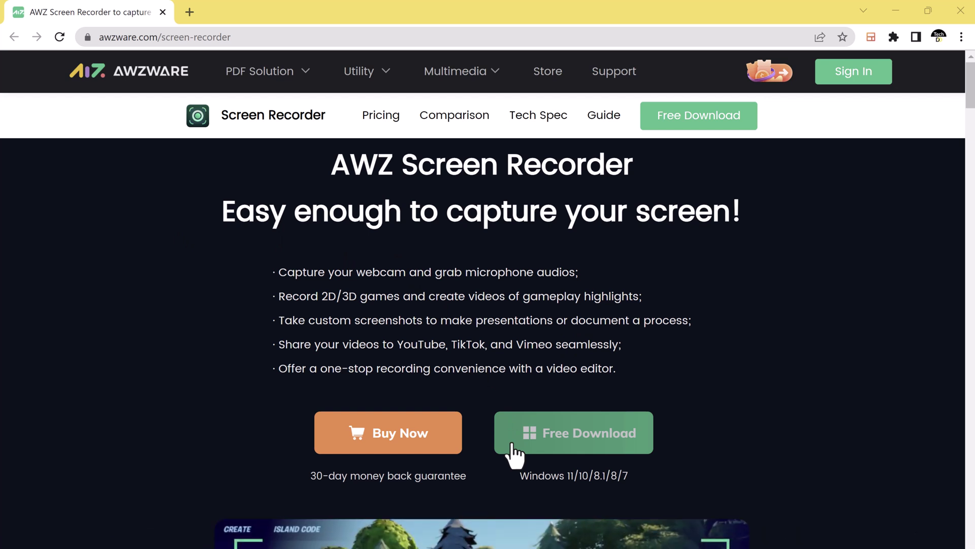
left_click(511, 443)
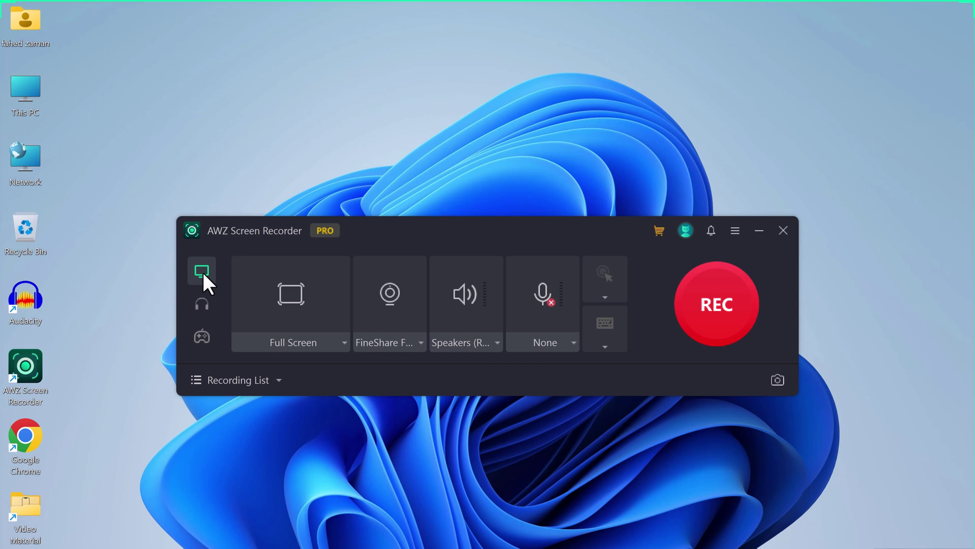
Step: Try audio and game modes, dismiss the Record Game notice, then return to screen mode
left_click(205, 305)
left_click(201, 336)
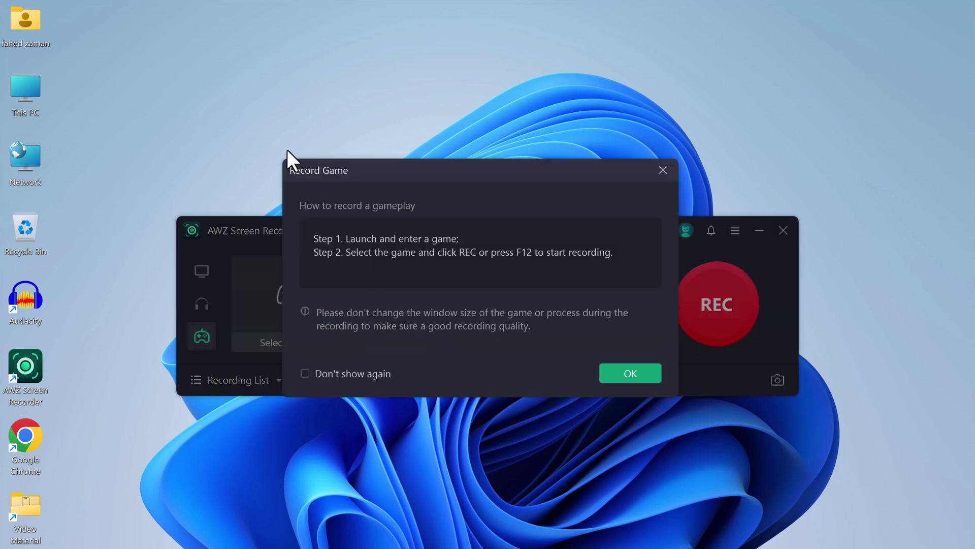
left_click(603, 375)
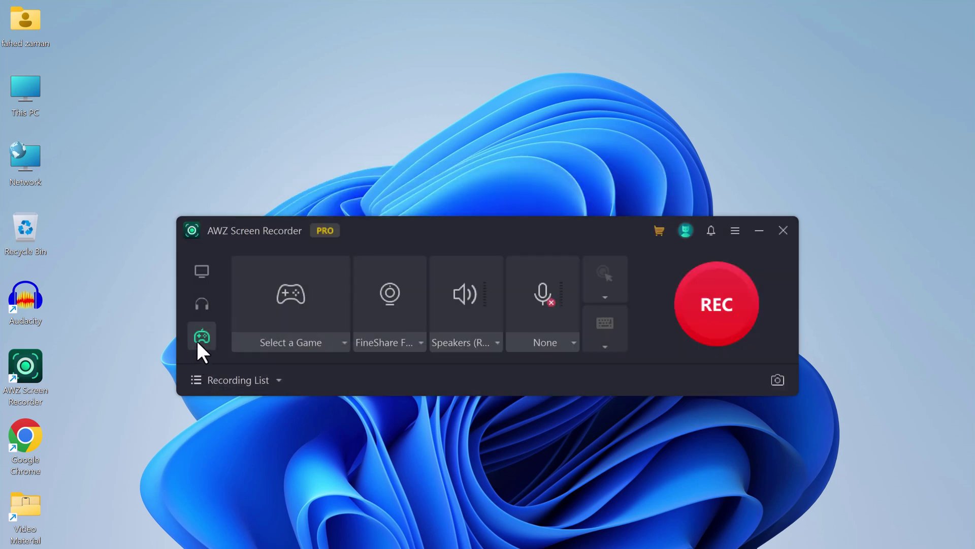
left_click(202, 272)
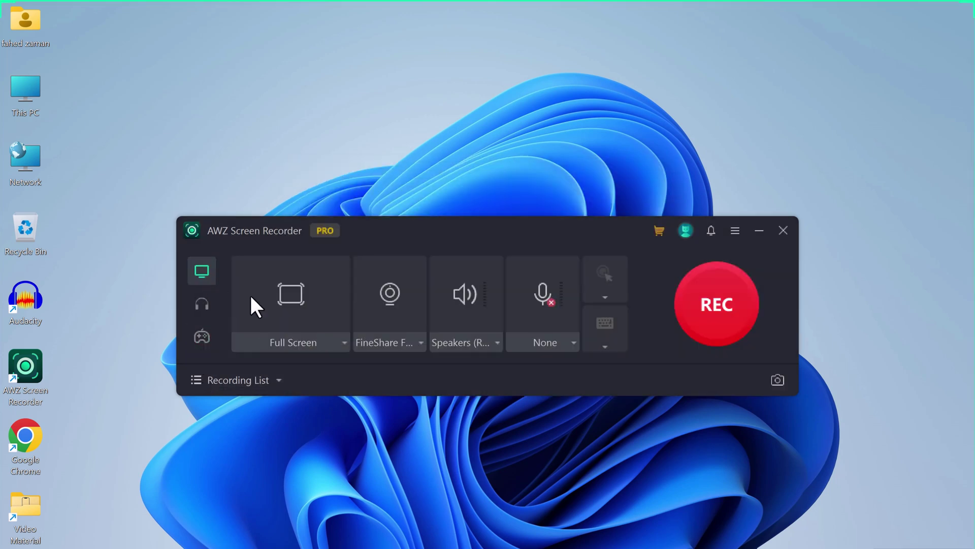
left_click(344, 341)
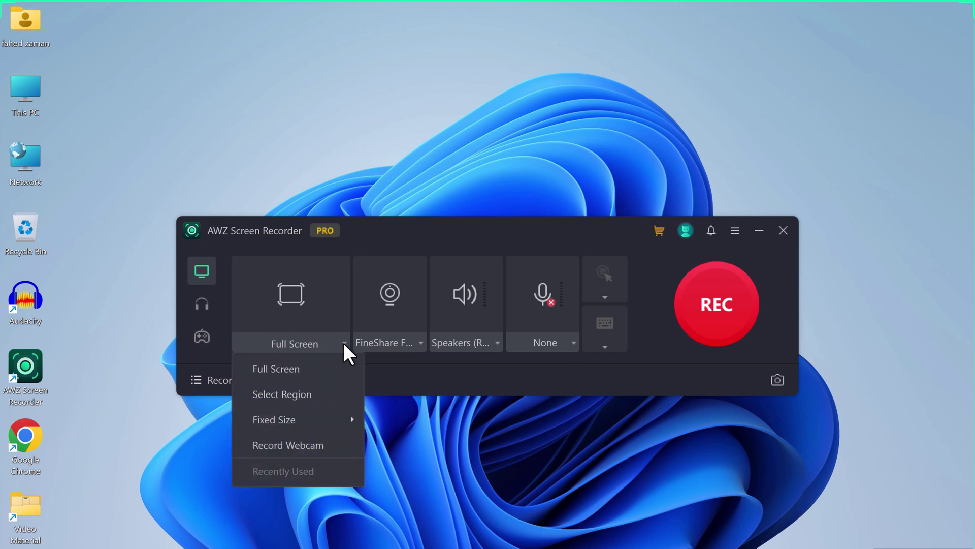
left_click(331, 393)
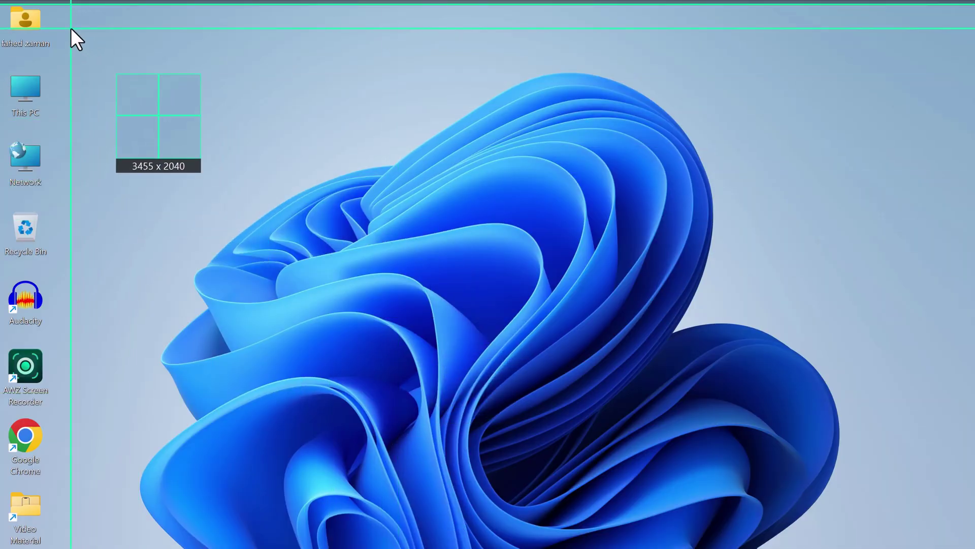
left_click_drag(72, 28, 908, 532)
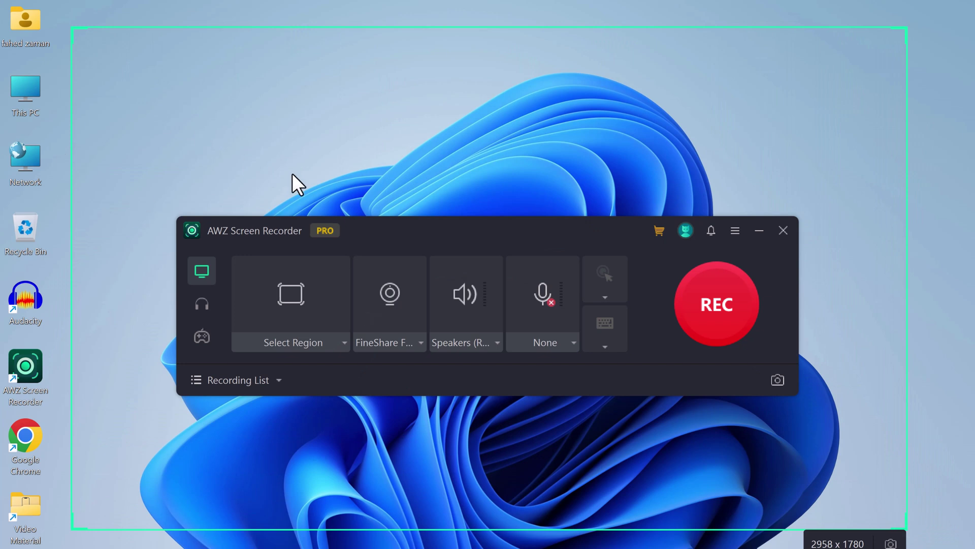
left_click(325, 340)
mouse_move(328, 420)
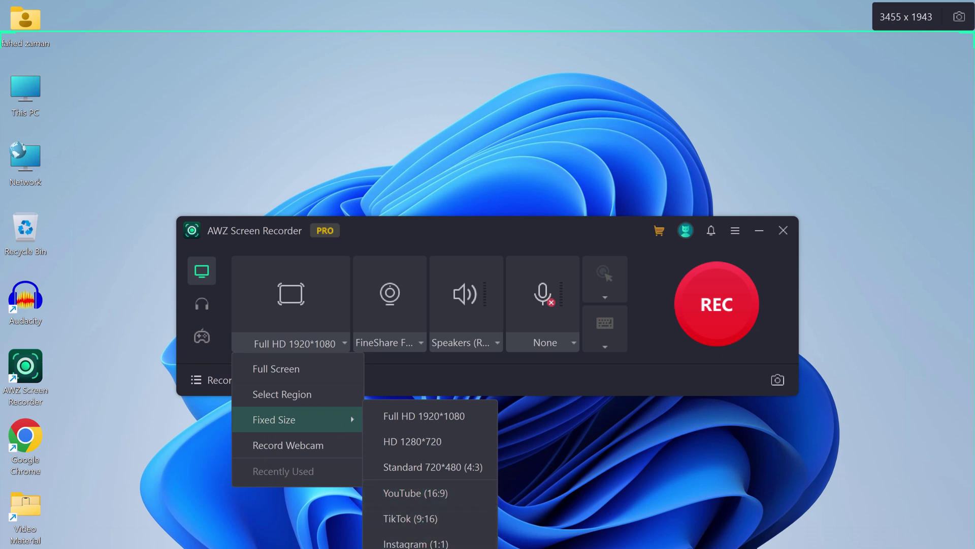
left_click(318, 368)
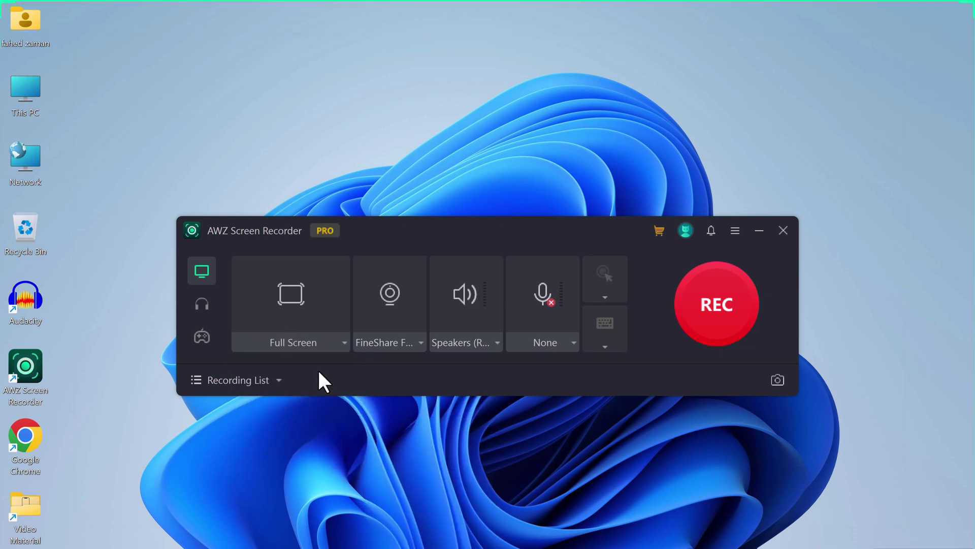
Step: Select Integrated Webcam as the camera and check the speaker and microphone source lists
left_click(421, 342)
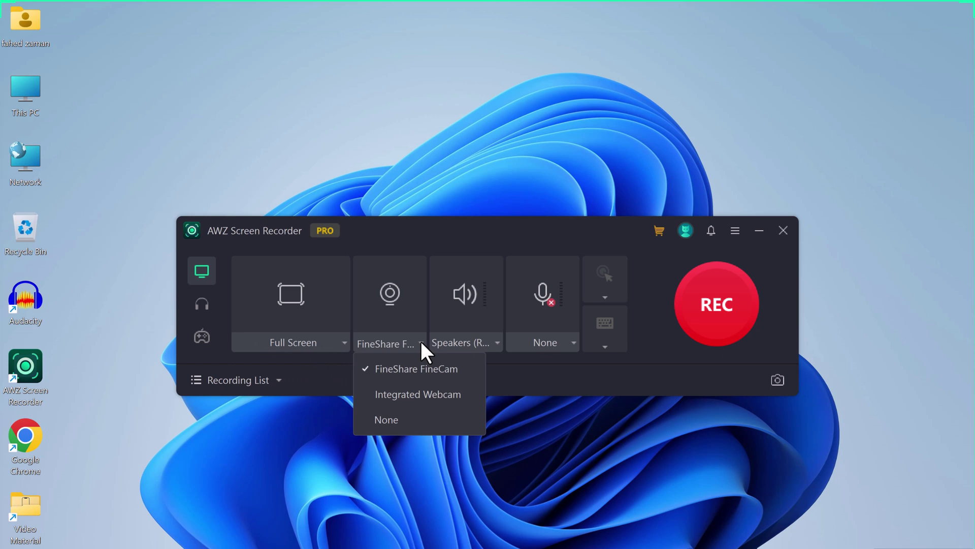
left_click(425, 394)
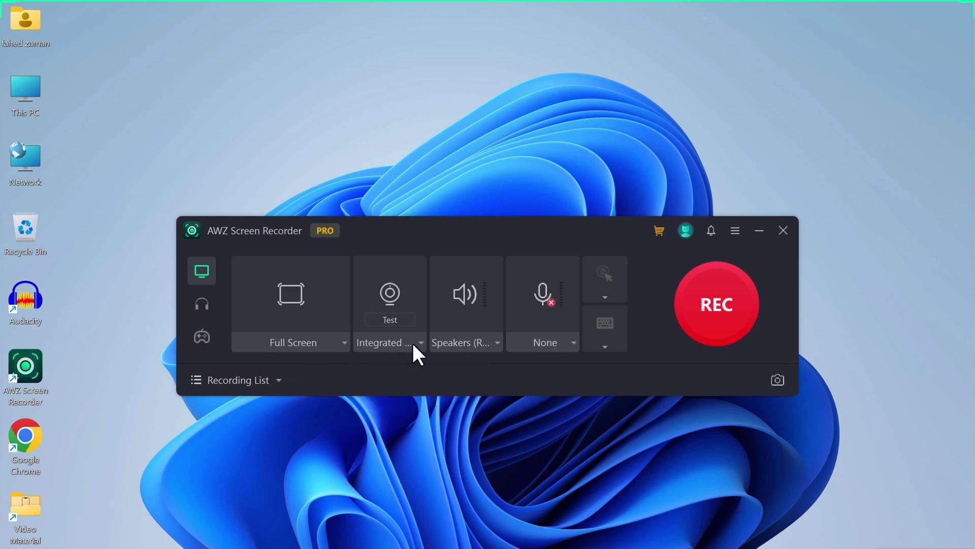
left_click(498, 342)
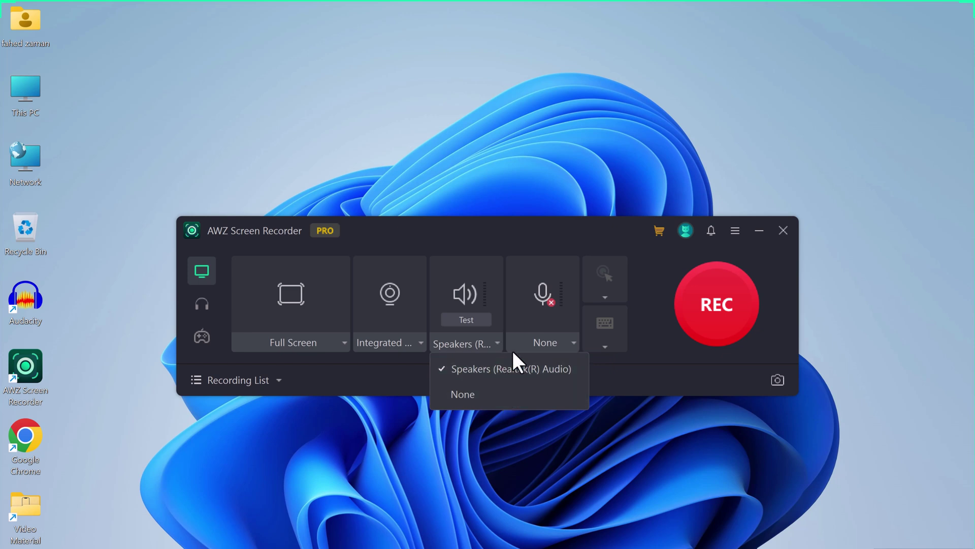
left_click(564, 343)
left_click(565, 301)
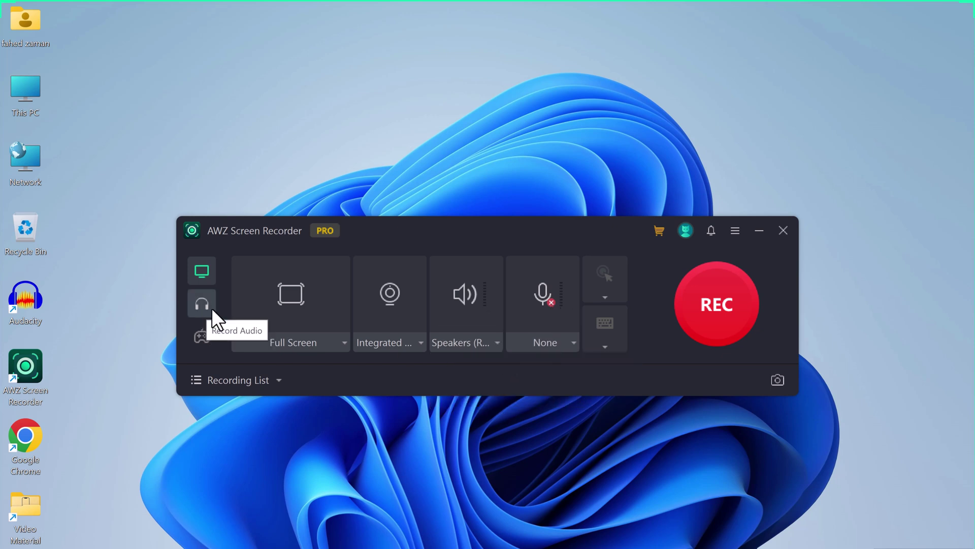
Step: Look at audio and game modes, close the game picker, and return to screen mode
left_click(204, 303)
left_click(205, 333)
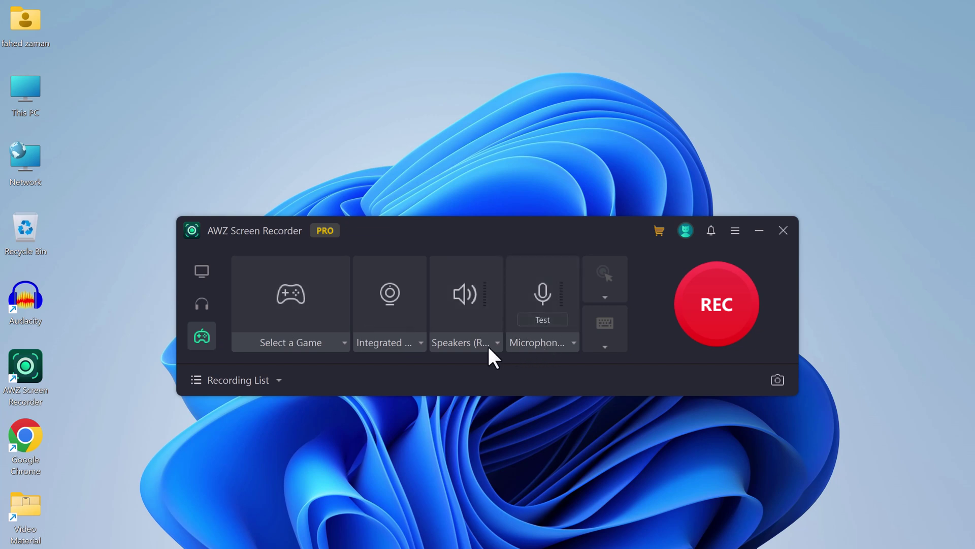
left_click(333, 343)
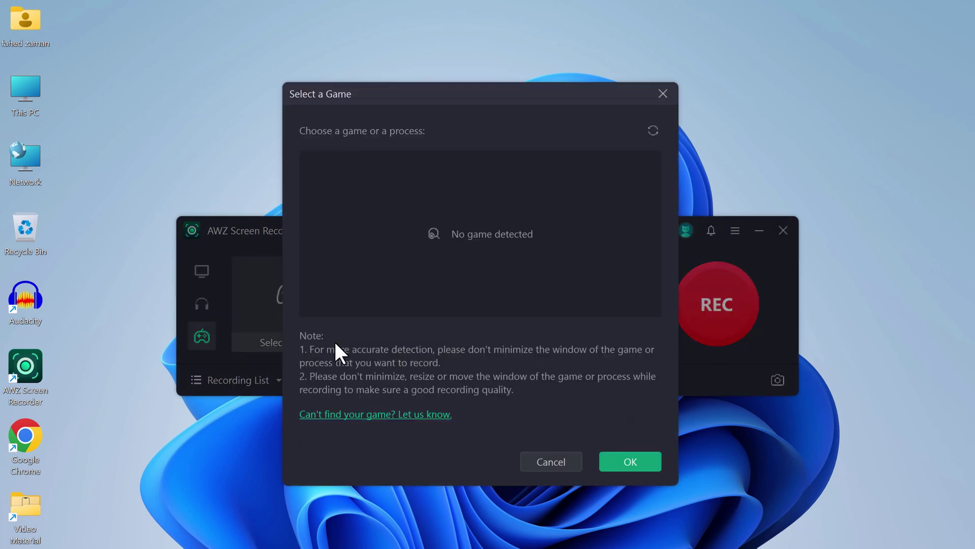
left_click(663, 94)
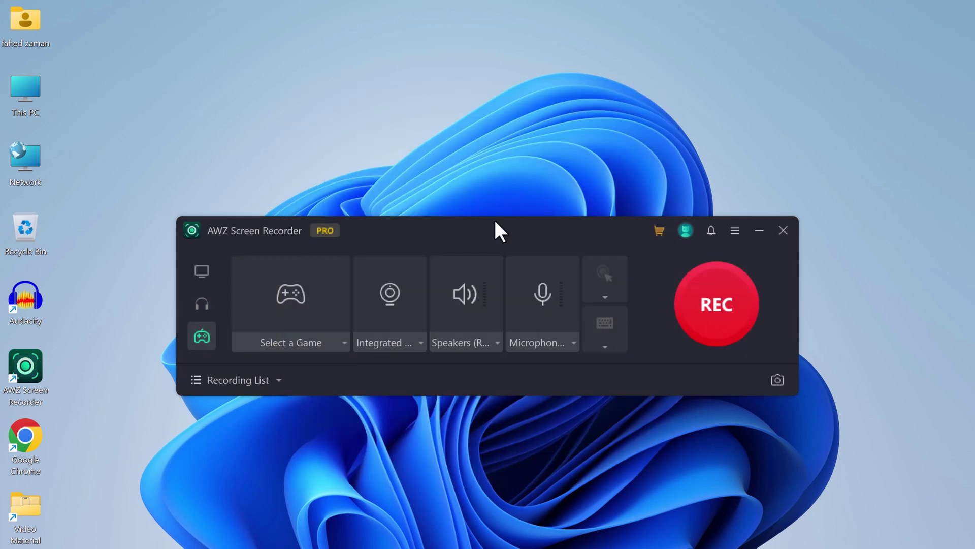
left_click(210, 276)
Step: Expand and collapse the Recording List, then open the main program menu
left_click(278, 379)
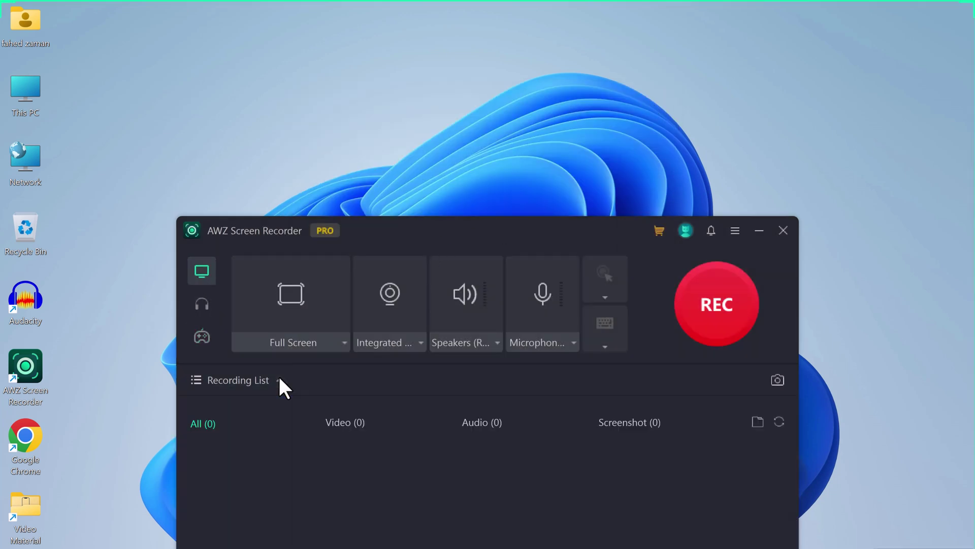
left_click(279, 379)
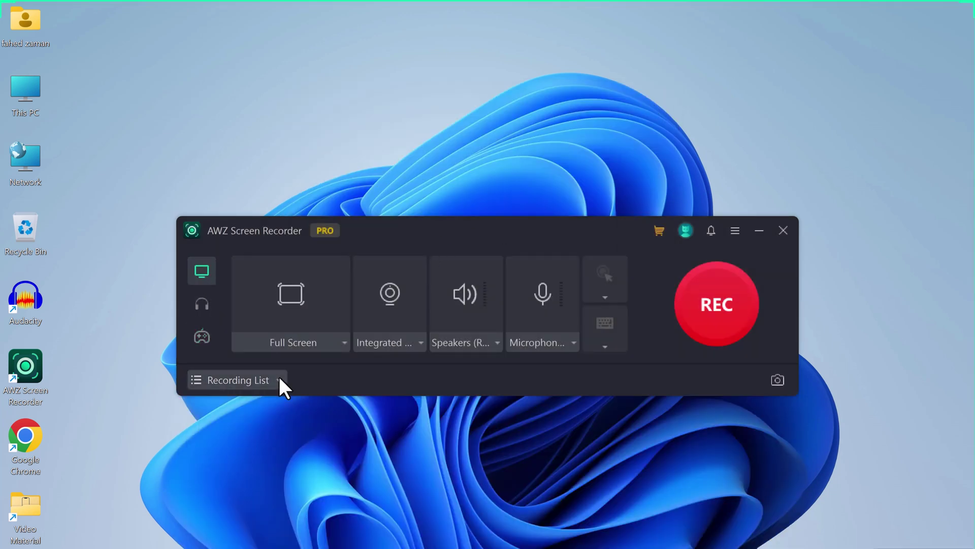
left_click(735, 230)
Step: In the Output settings, keep the video format at MP4 and frame rate at 30 fps
left_click(764, 260)
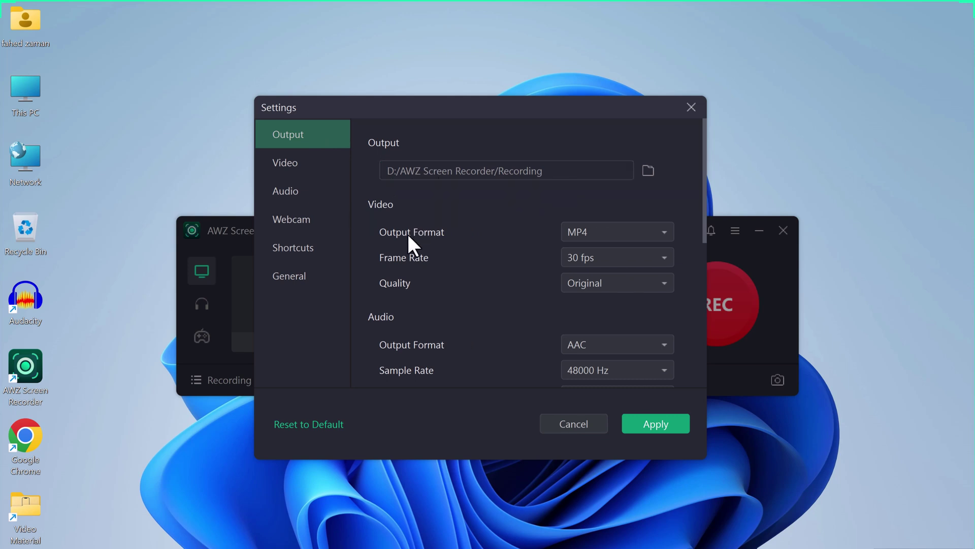
left_click(632, 235)
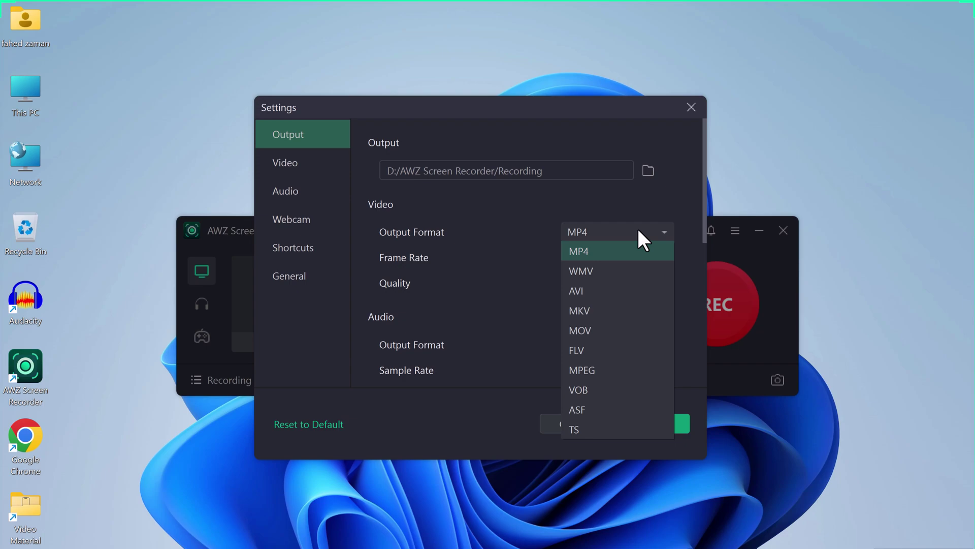
left_click(638, 229)
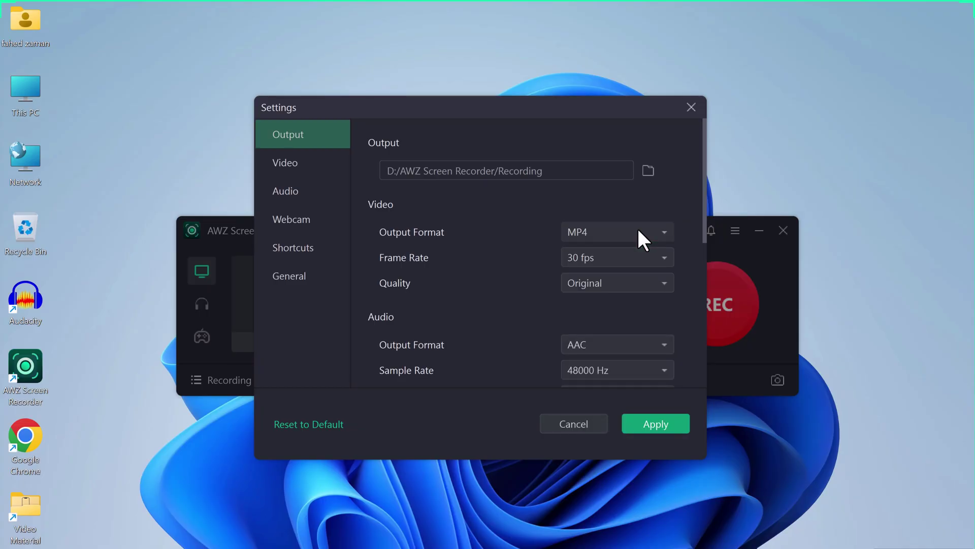
left_click(625, 259)
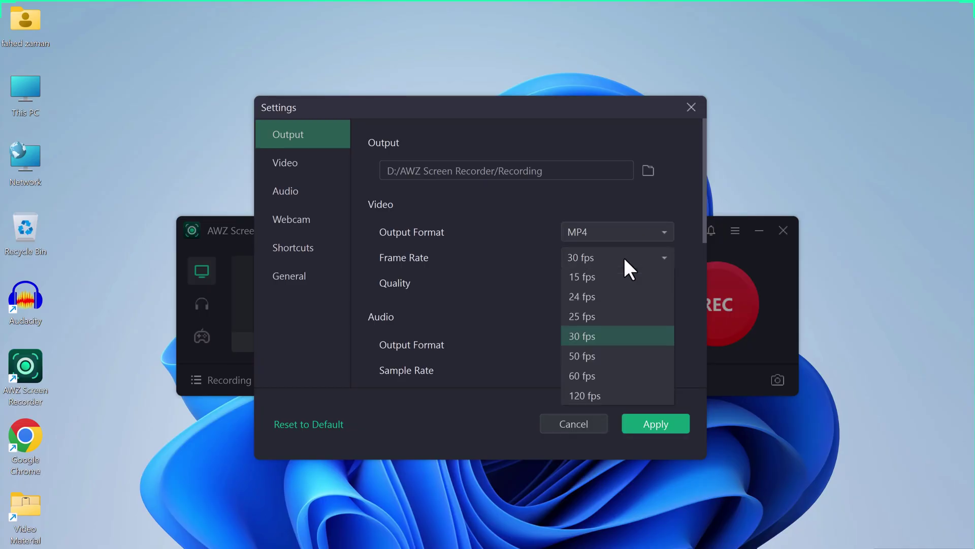
left_click(625, 259)
Step: Set video quality to High and audio format to MP3, keeping 48000 Hz sample rate
left_click(626, 283)
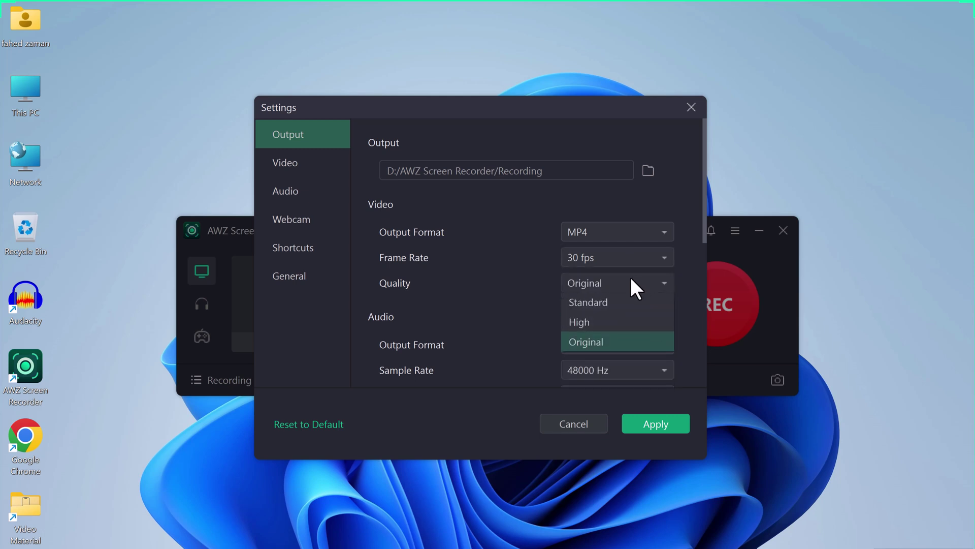
left_click(629, 321)
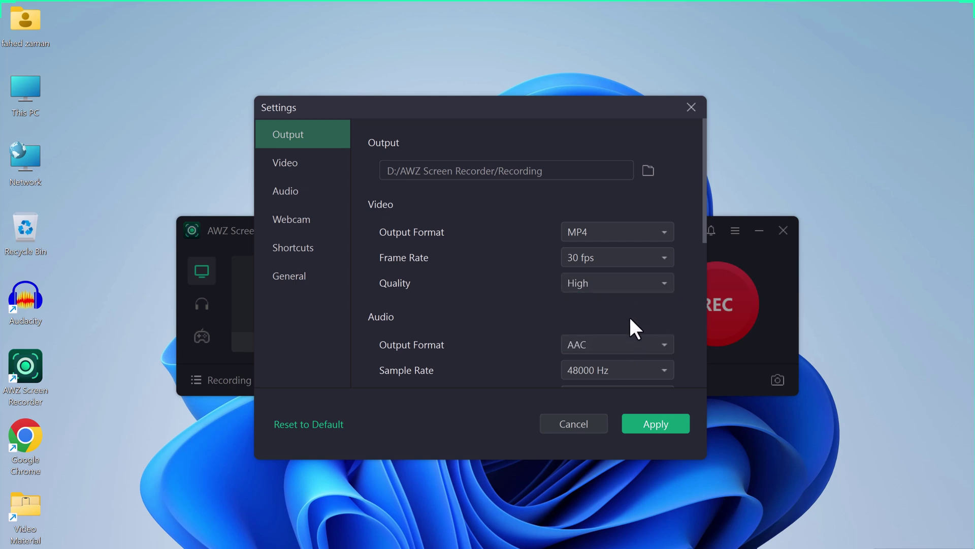
left_click(648, 352)
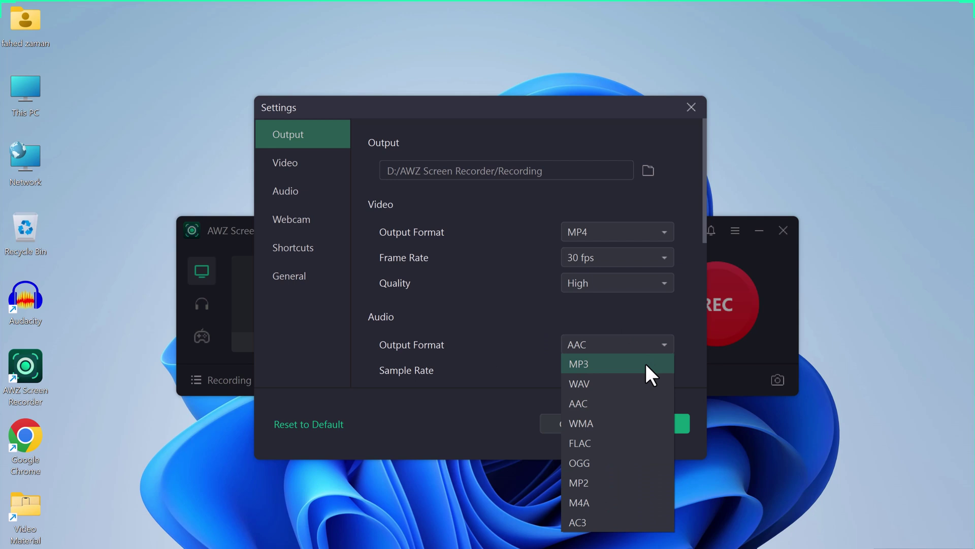
left_click(649, 364)
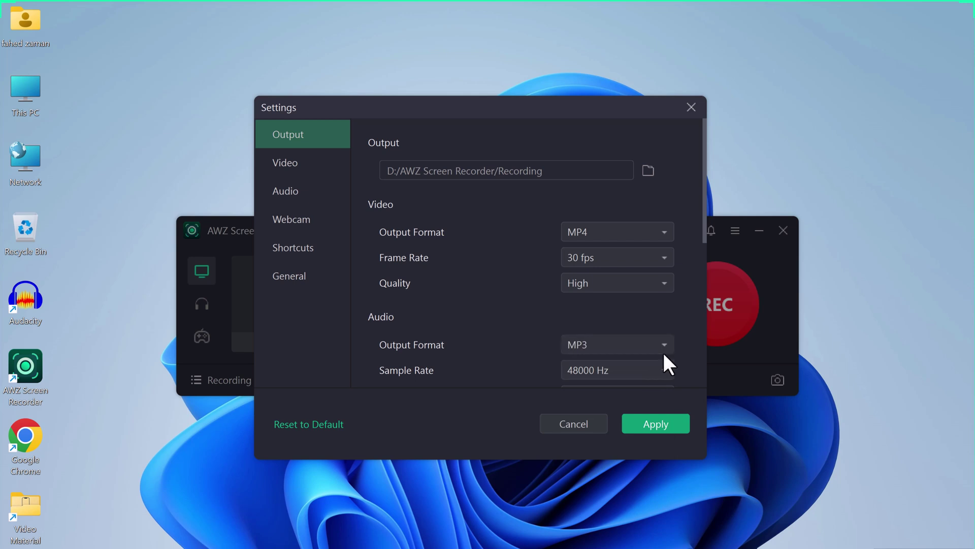
left_click(663, 374)
left_click(660, 370)
left_click(317, 220)
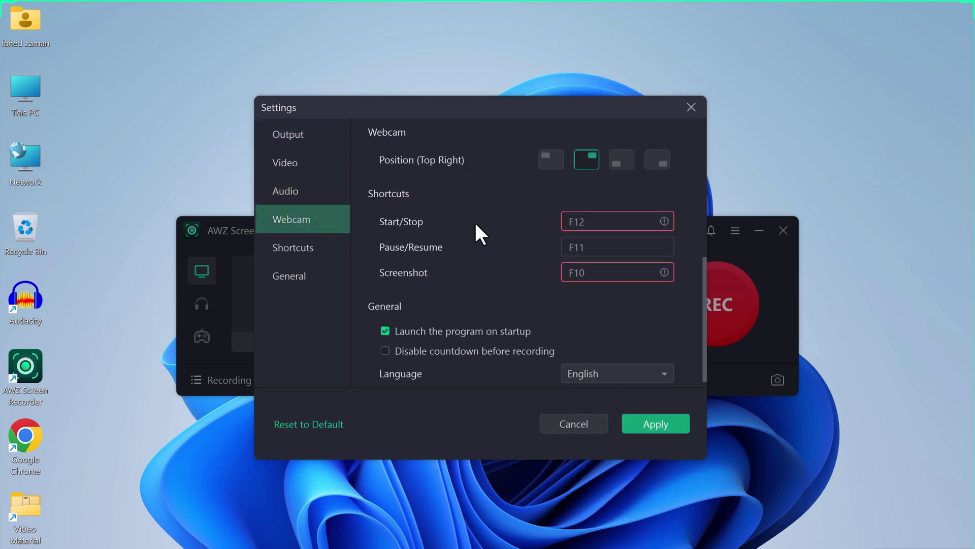
Step: Review the Shortcuts and General settings pages, then go back to the Output options
left_click(325, 249)
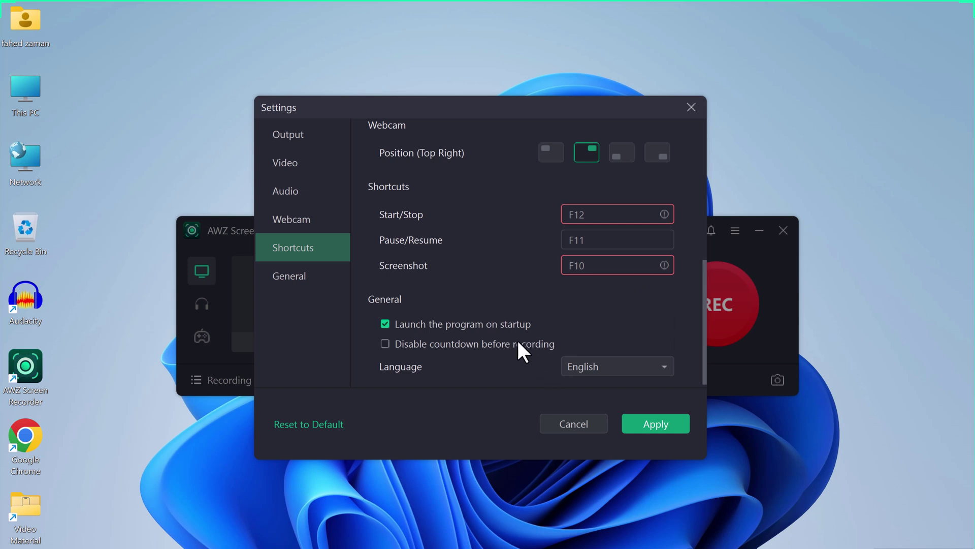
left_click(286, 276)
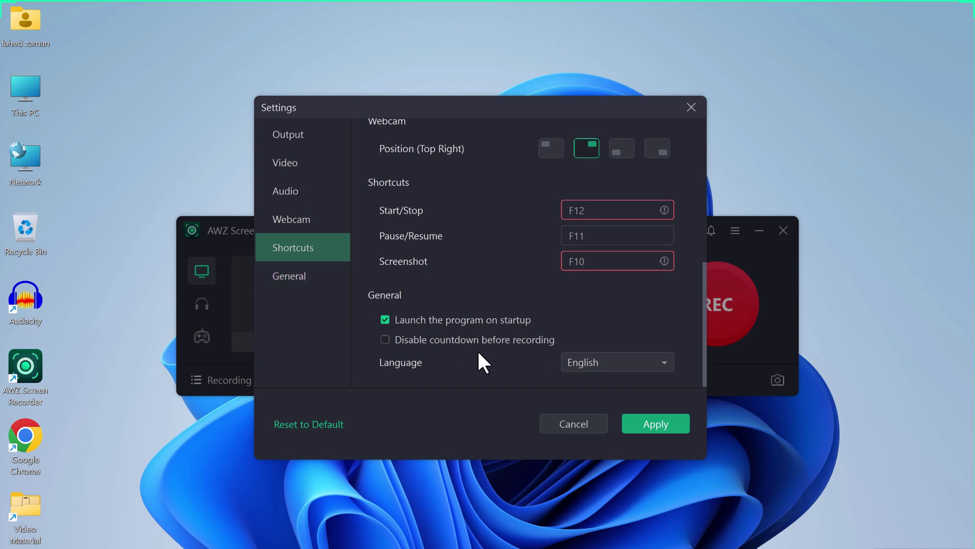
left_click(313, 132)
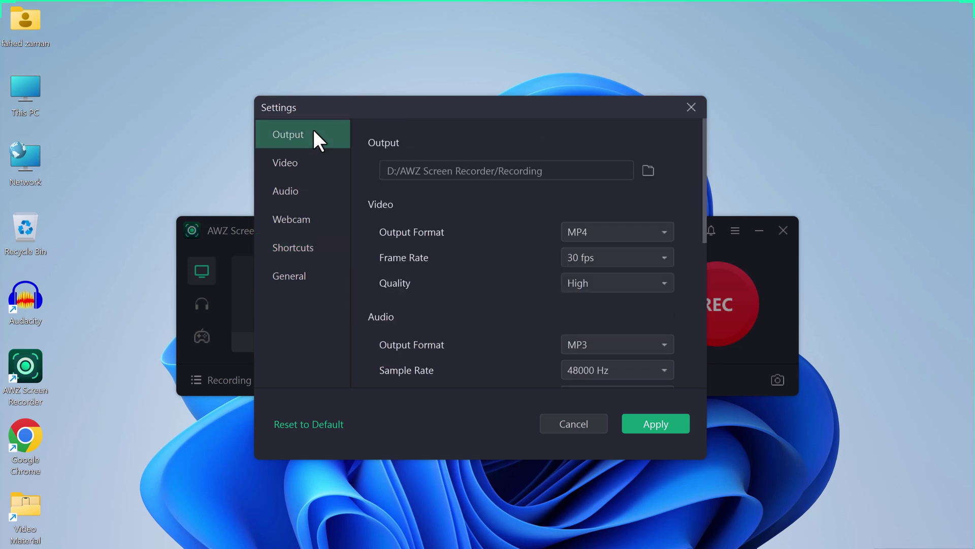
Step: Apply the settings, set the webcam to None, and start recording the full screen
left_click(656, 425)
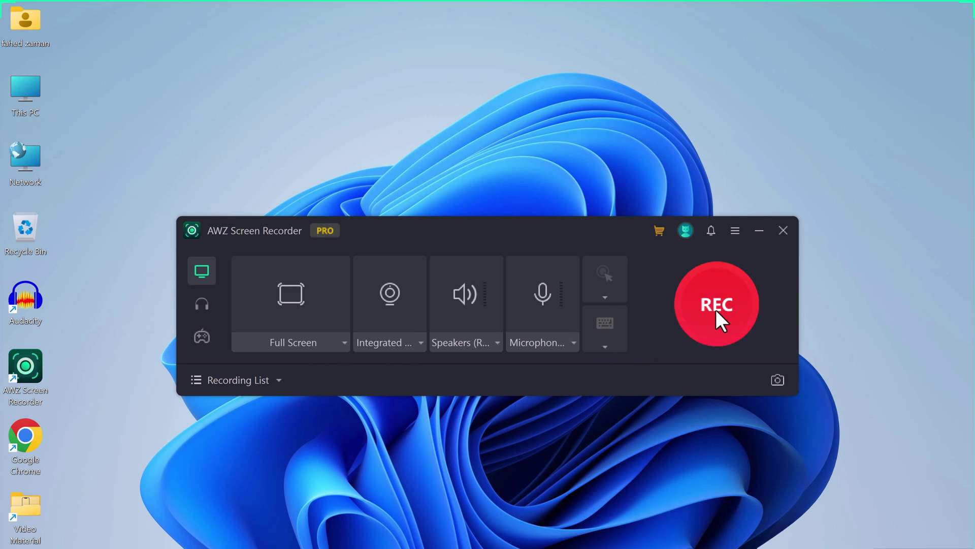
left_click(421, 342)
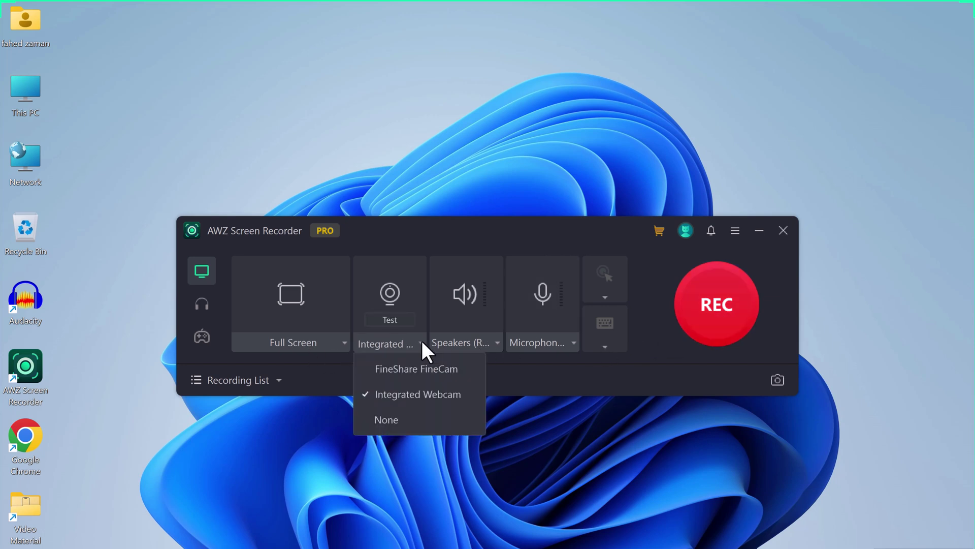
left_click(408, 419)
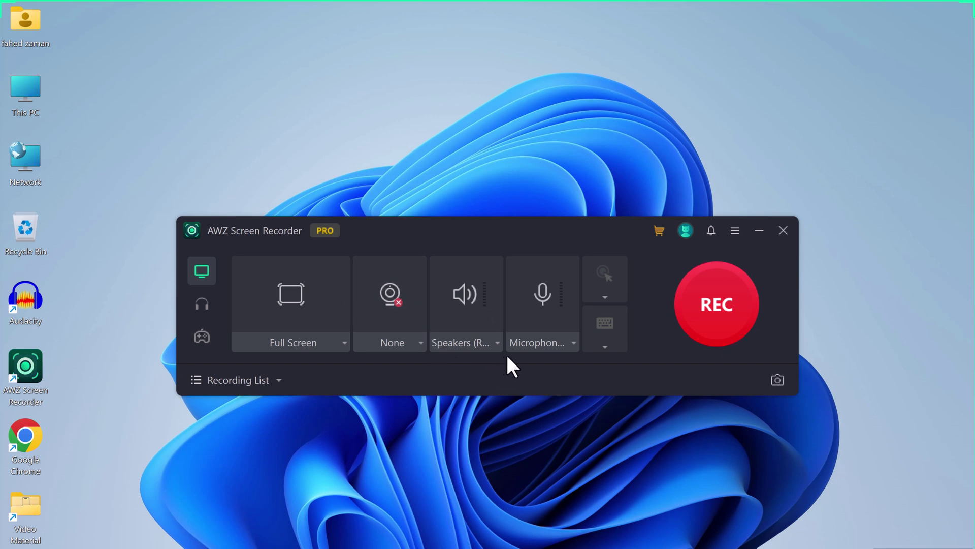
left_click(711, 315)
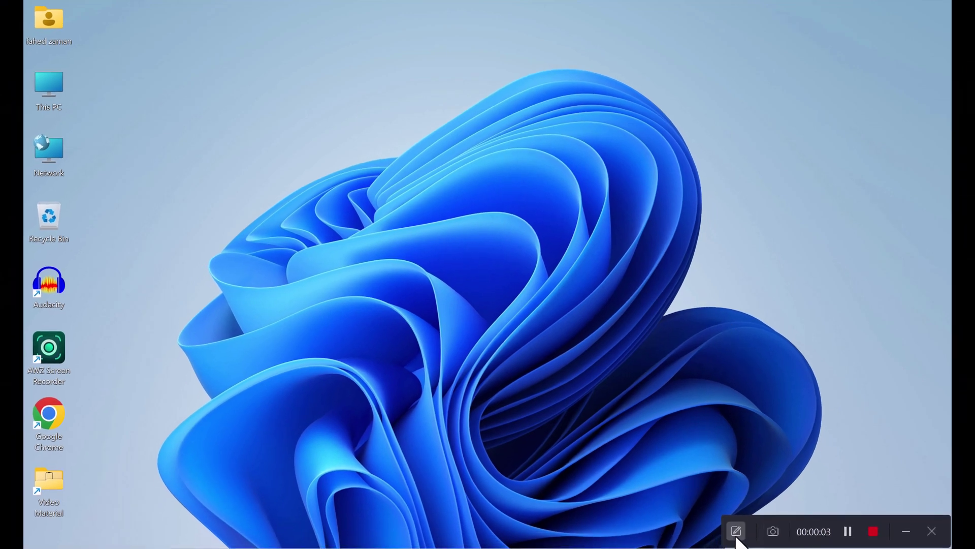
Step: Draw an orange freehand pen stroke across the wallpaper into the blue swirl
left_click(737, 532)
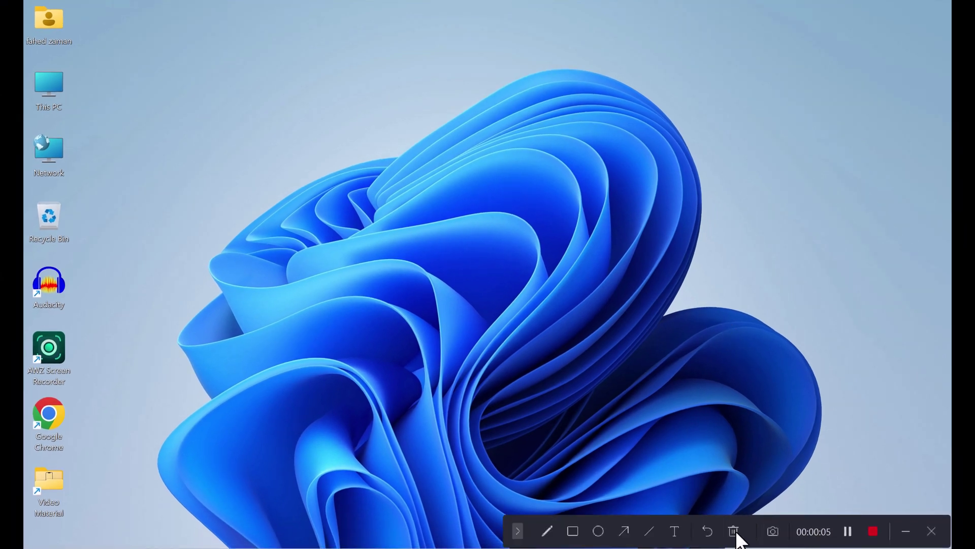
left_click(547, 532)
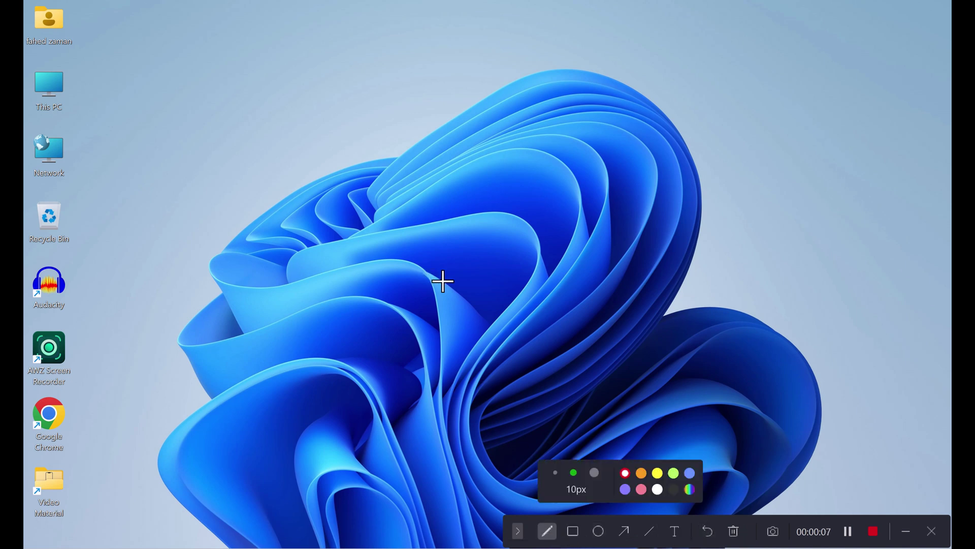
left_click(642, 473)
left_click_drag(300, 132, 368, 166)
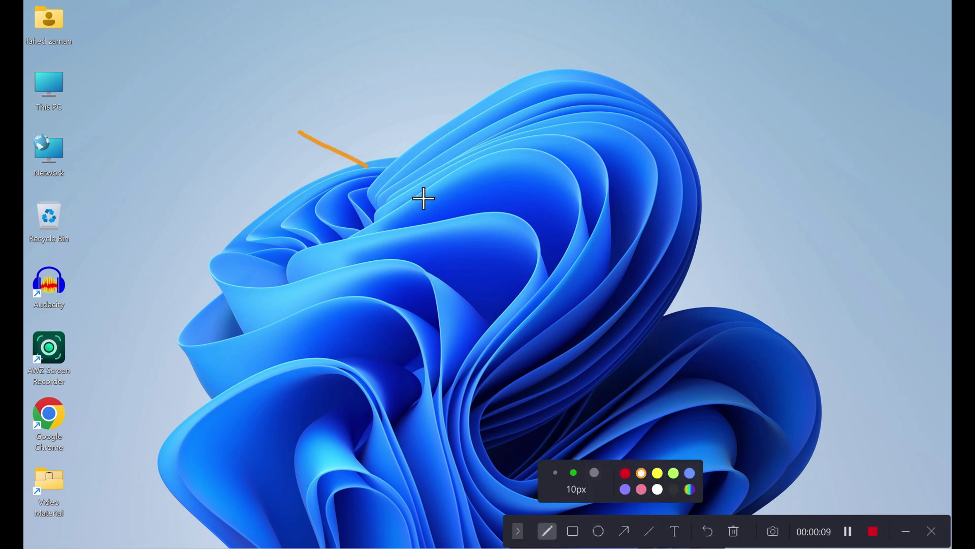
left_click_drag(424, 198, 425, 197)
Step: Draw an orange box over the swirl's left side and an arrow pointing at This PC
left_click(573, 532)
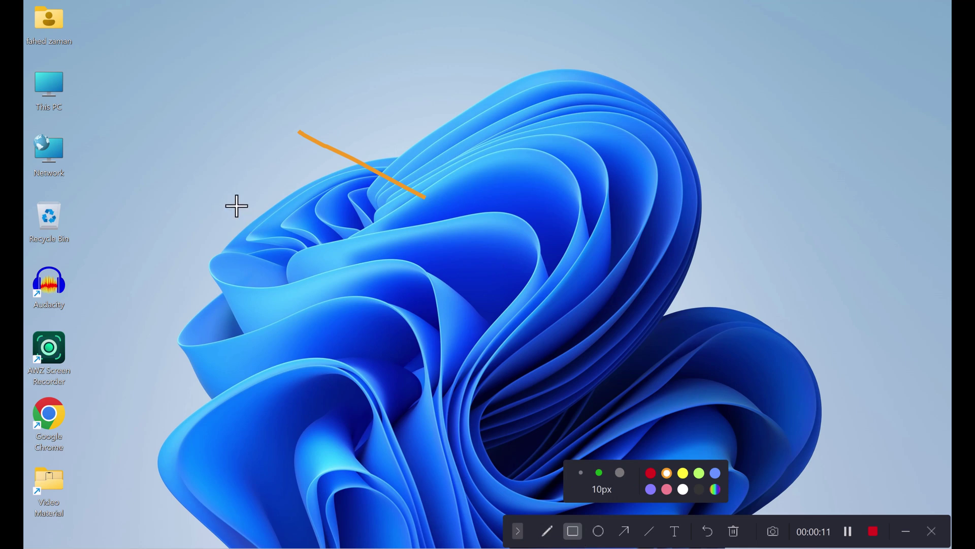
left_click_drag(135, 186, 355, 313)
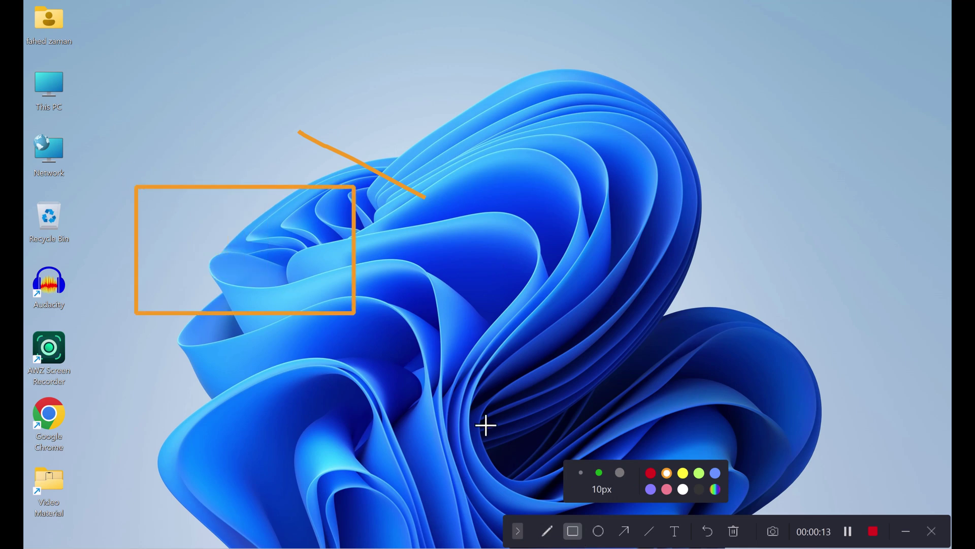
left_click(624, 531)
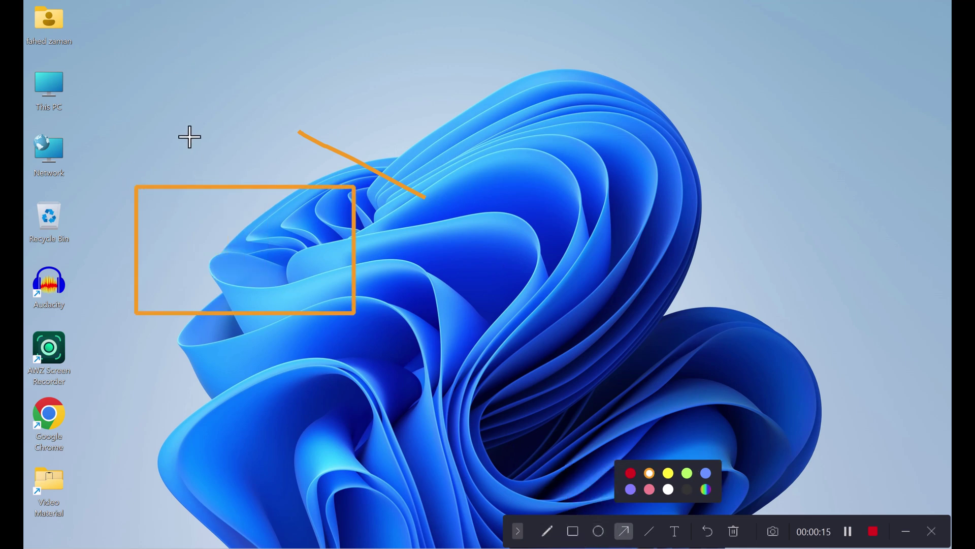
left_click_drag(190, 136, 73, 81)
left_click(650, 531)
left_click(674, 532)
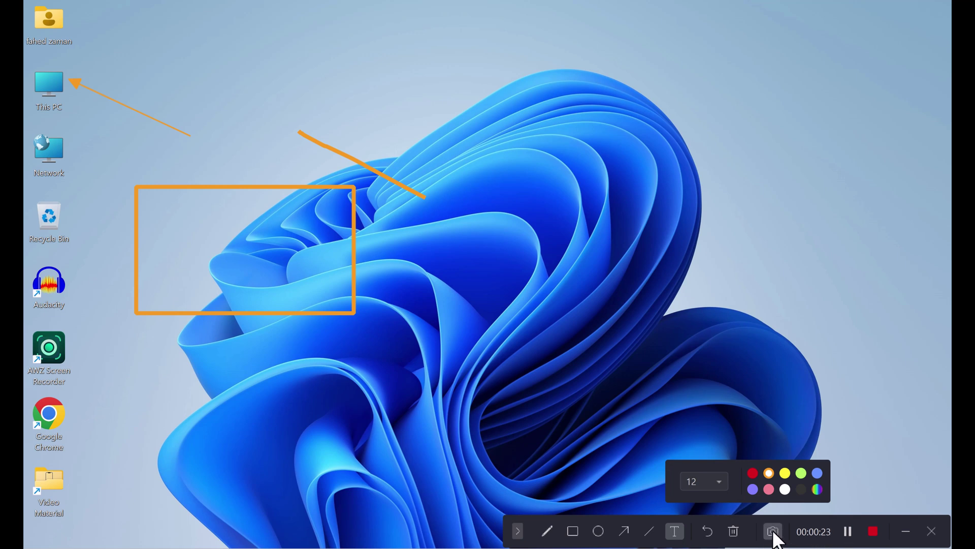
Step: Stop the recording and play the new video from the Recording List
mouse_move(848, 533)
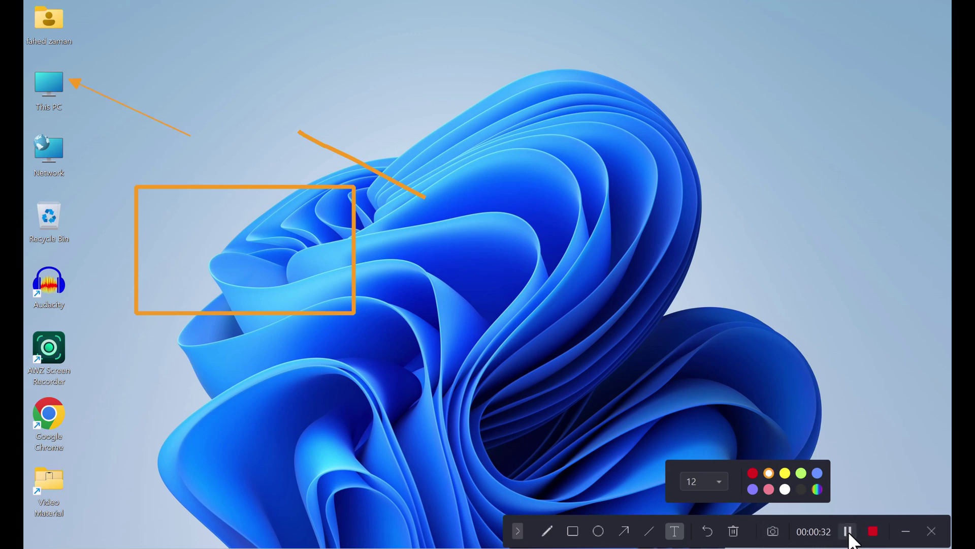
left_click(873, 530)
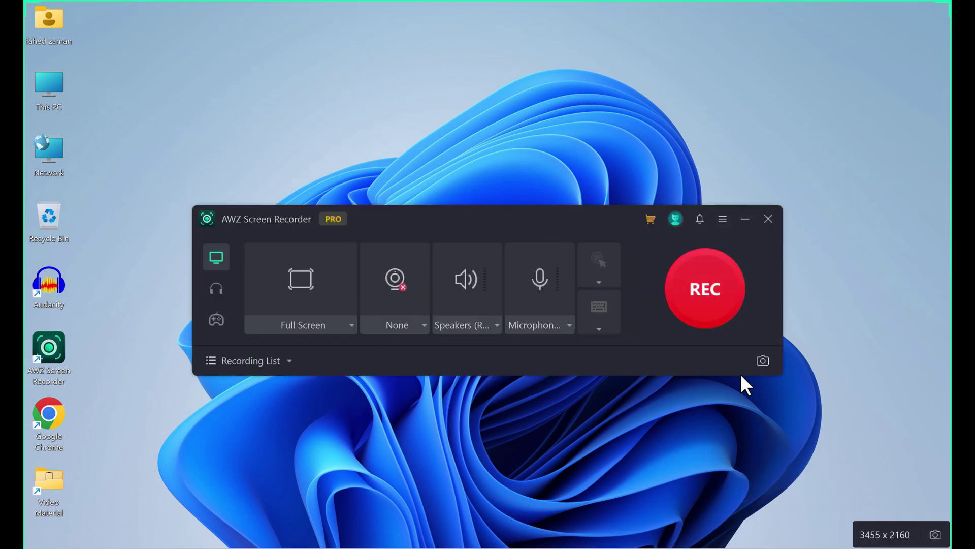
left_click(245, 361)
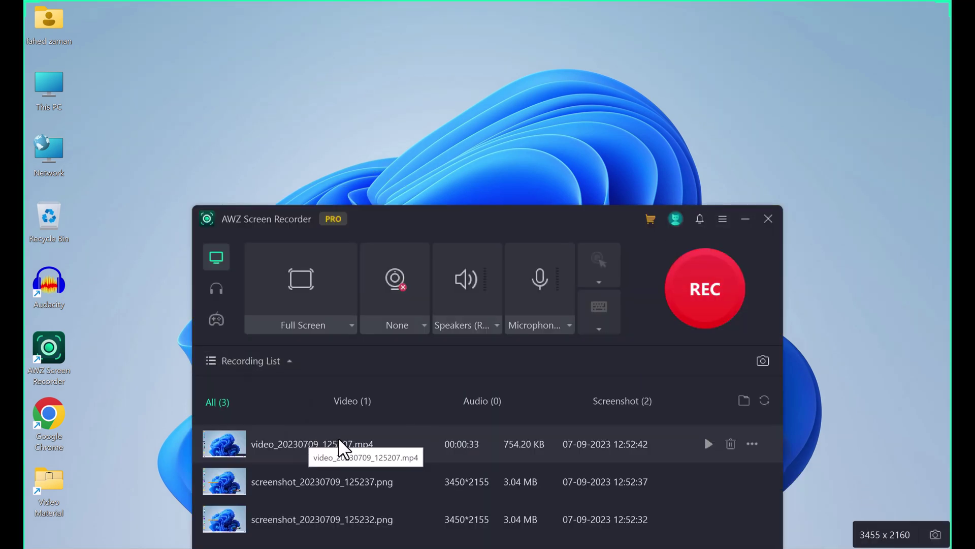
left_click(707, 445)
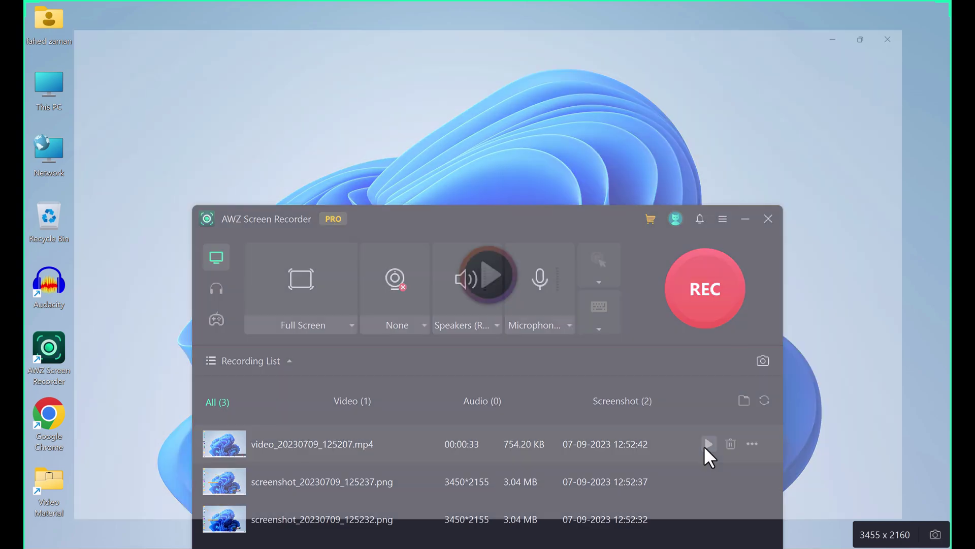
Step: Restore Media Player to a window, shorten it from the top, watch, then close it
mouse_move(906, 14)
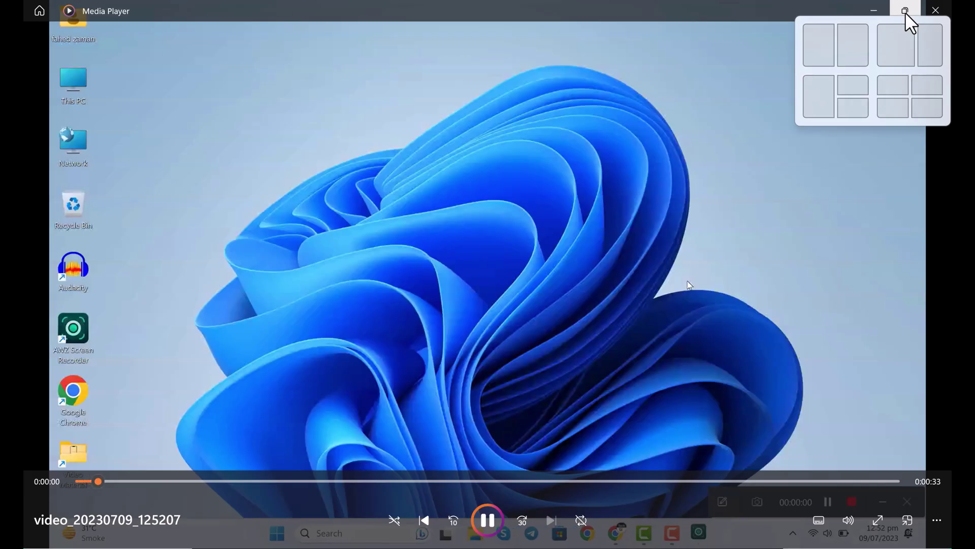
left_click(906, 12)
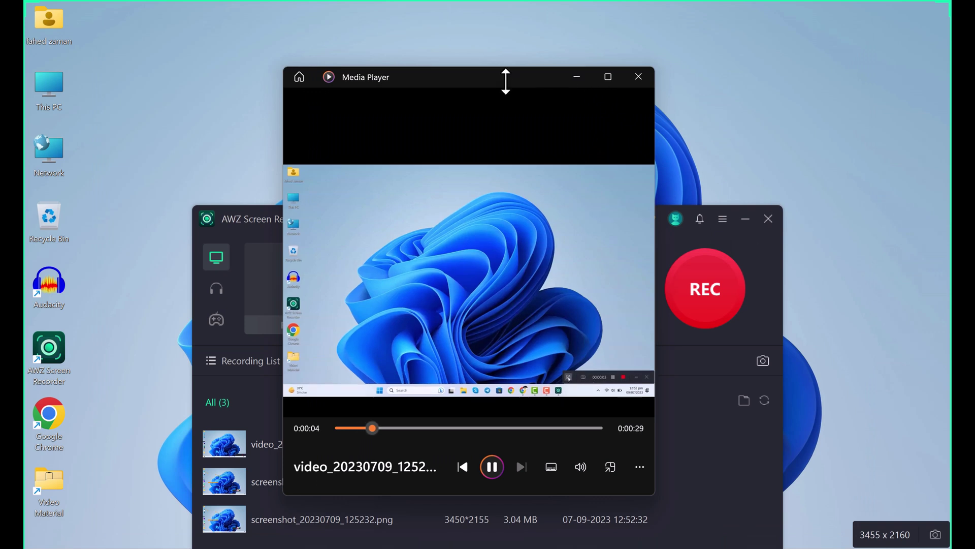
left_click_drag(507, 68, 475, 119)
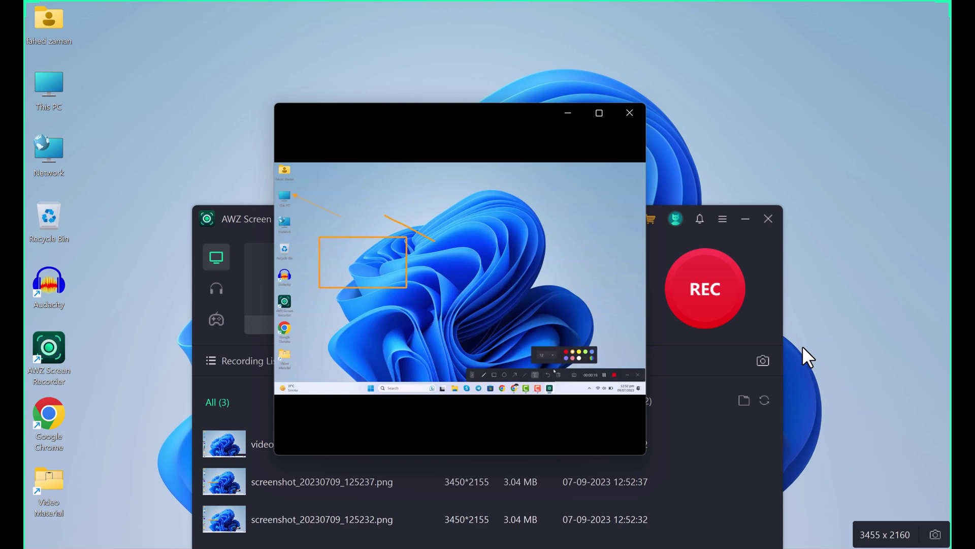
left_click(634, 113)
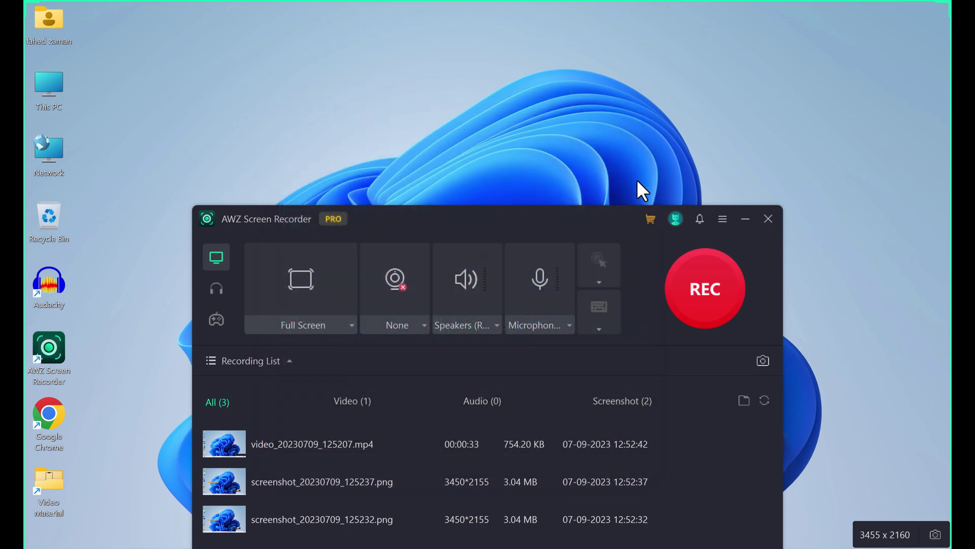